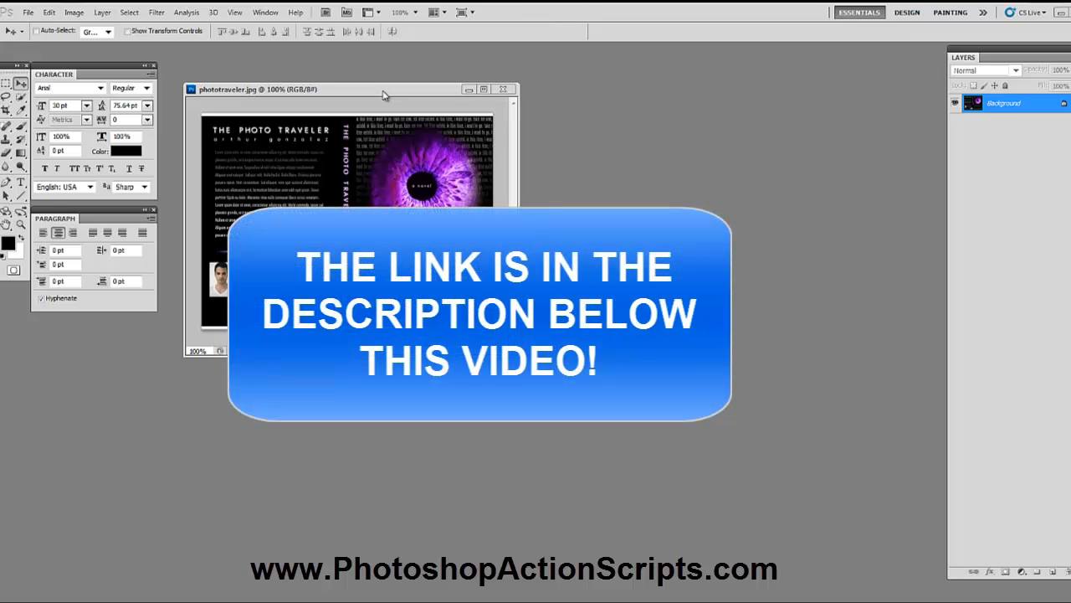
Step: Load the "Book Standing - Hard Cover Thick" action set
left_click(266, 12)
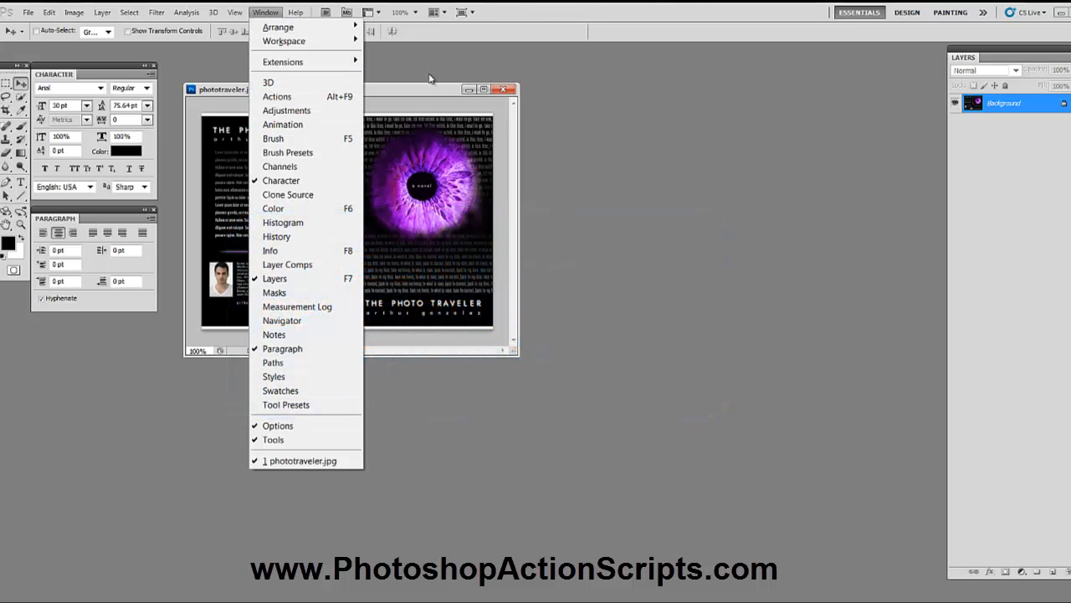
left_click(293, 99)
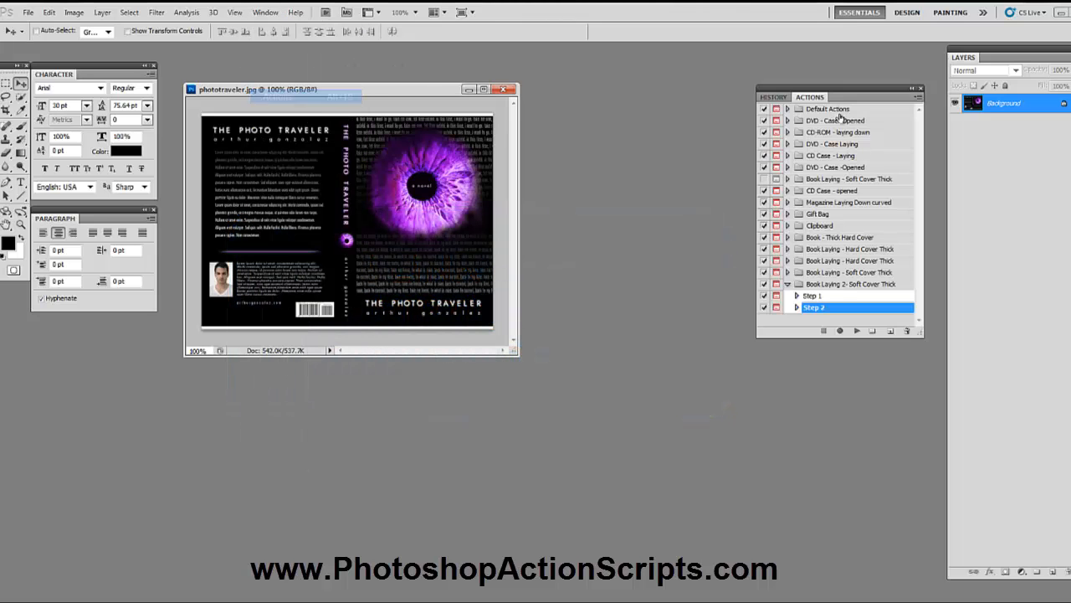
left_click(918, 99)
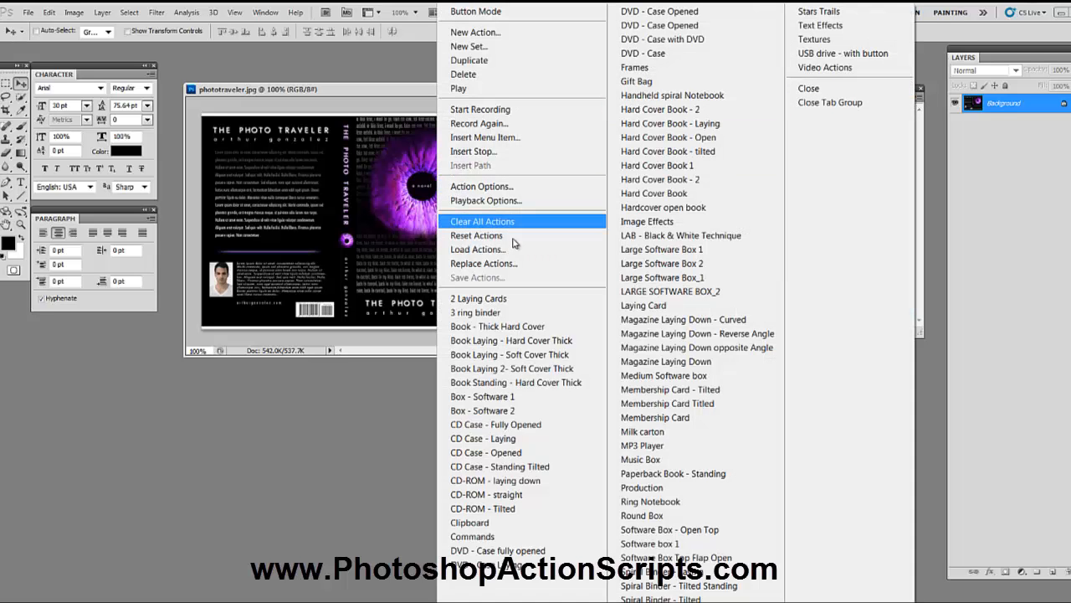
left_click(512, 385)
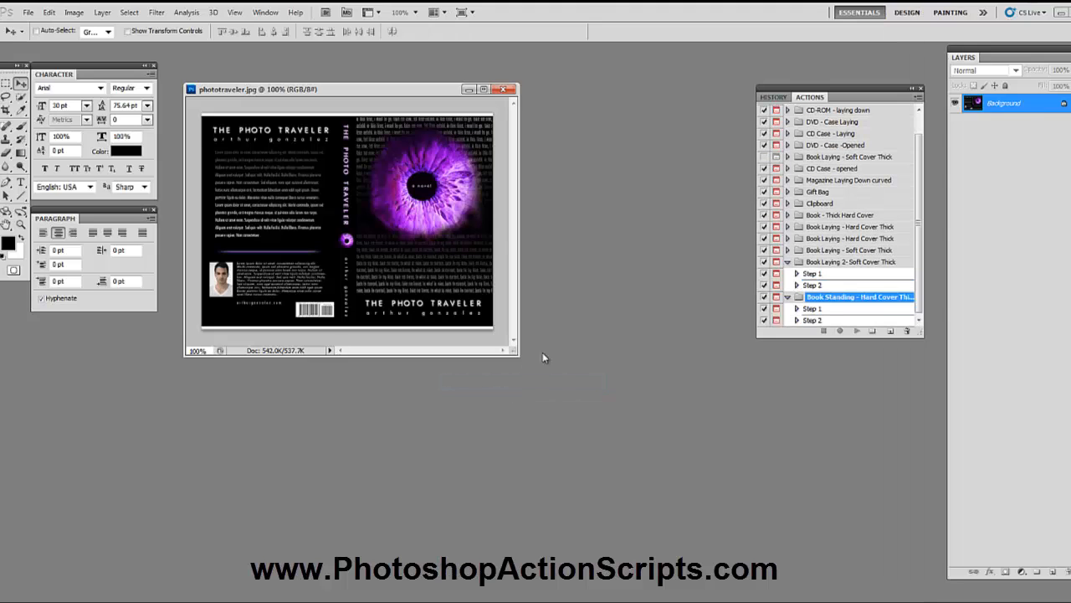
Step: Run Step 1 of the Book Standing - Hard Cover Thick set to generate the cover template, and dismiss its instruction message
scroll(791, 272, "up", 1)
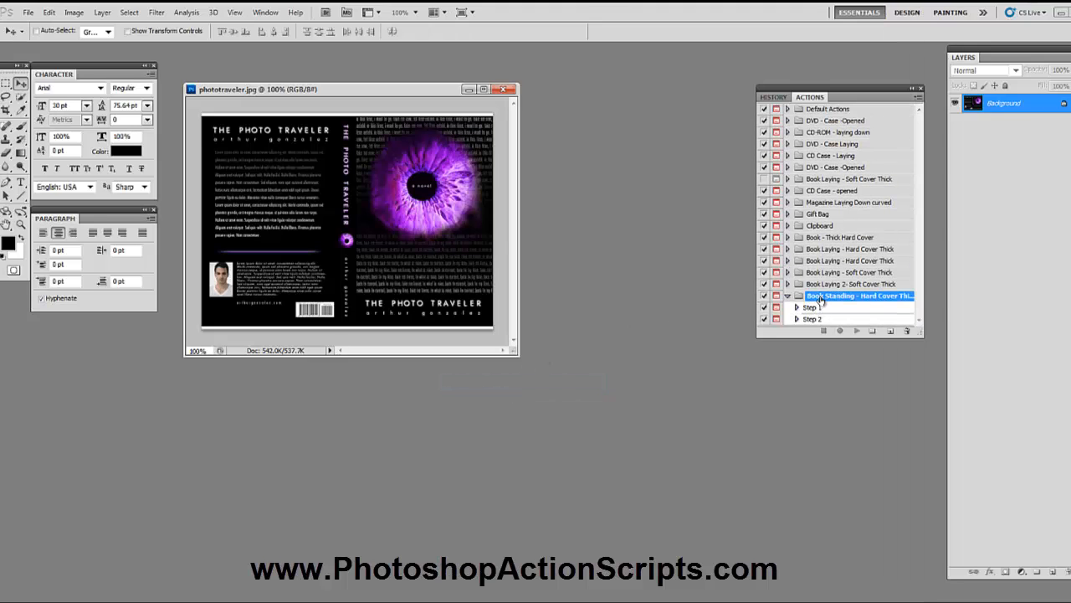
left_click(814, 308)
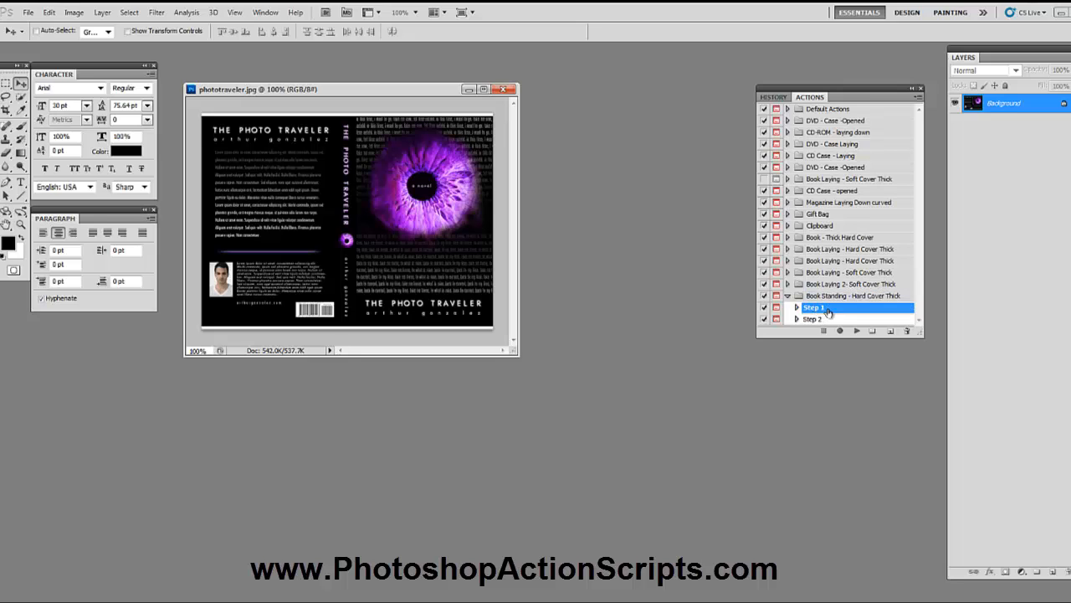
left_click(857, 331)
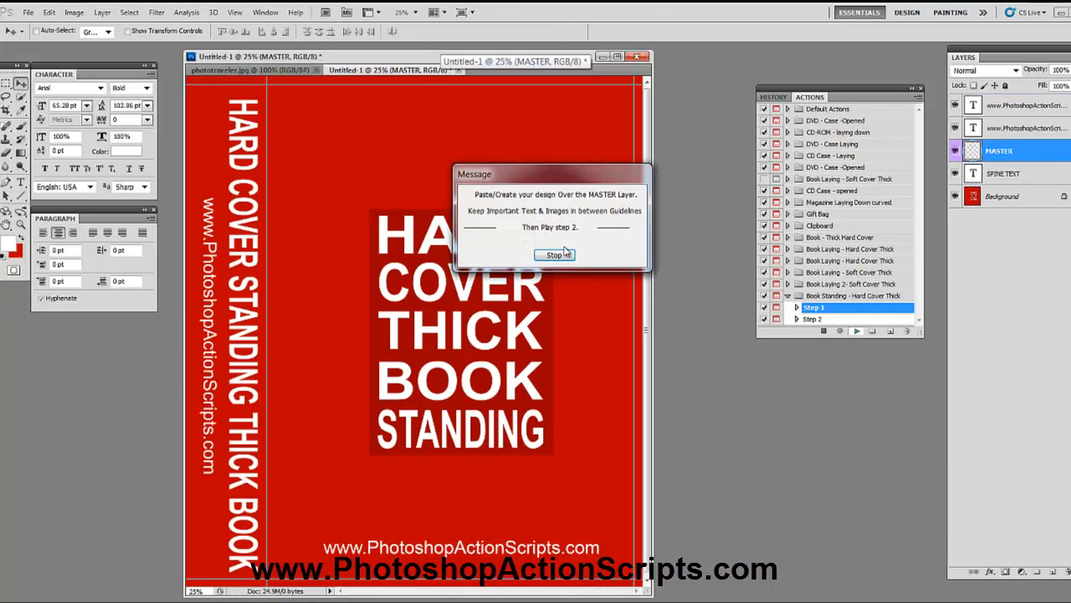
left_click(555, 256)
Step: Separate the template into its own window and copy the front cover area of phototraveler.jpg onto a new layer
left_click_drag(390, 70, 415, 61)
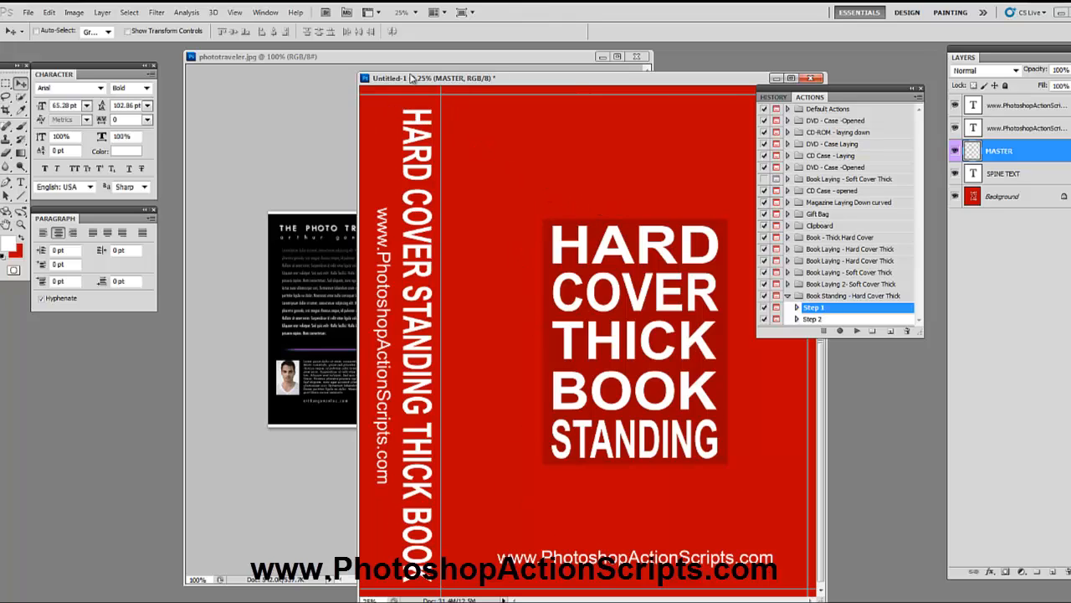
left_click(339, 300)
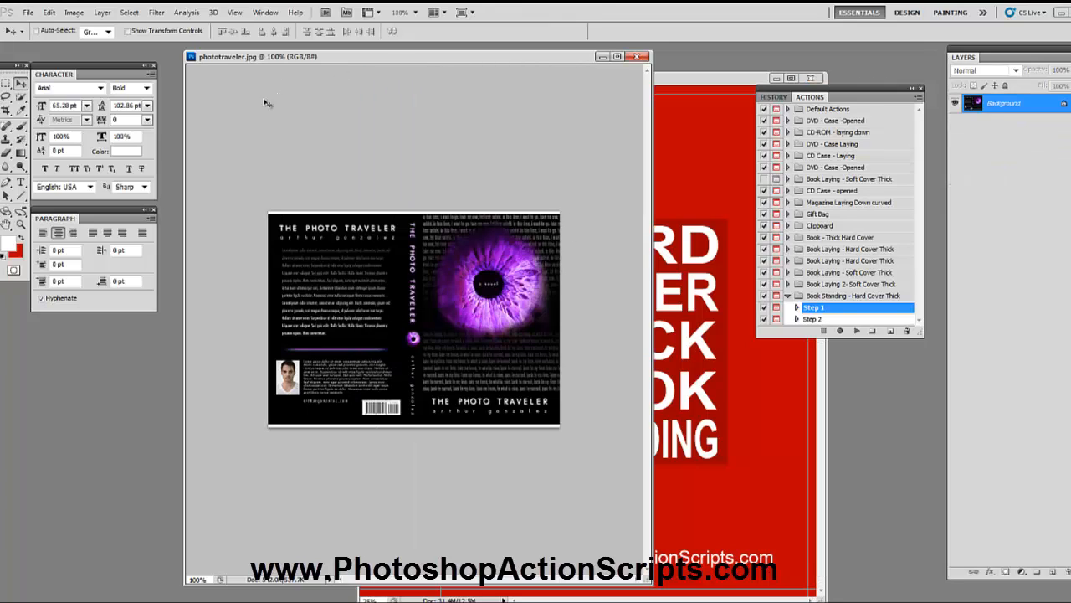
left_click(6, 85)
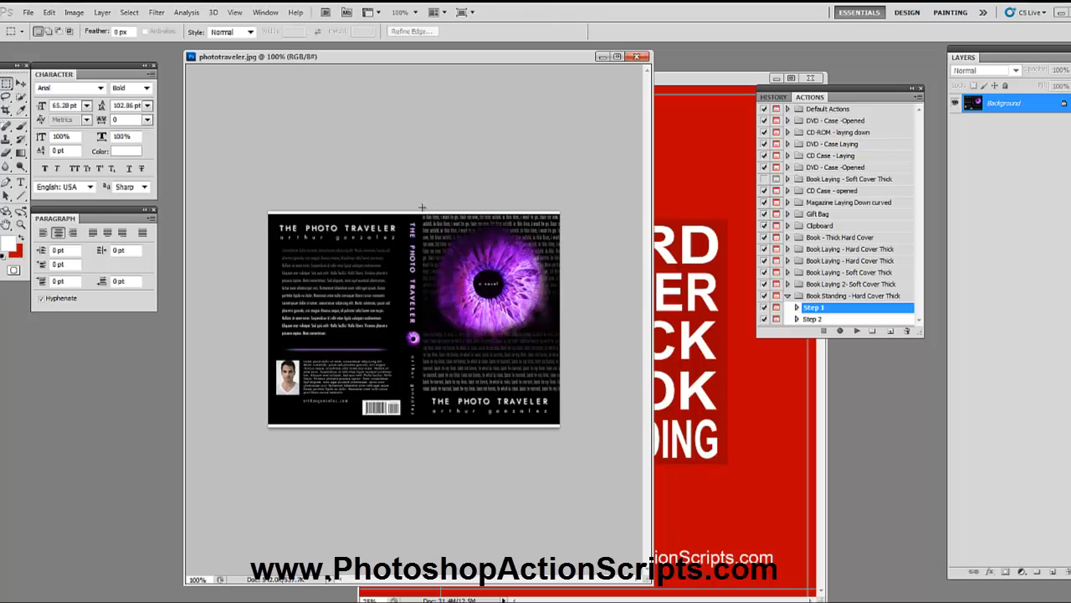
left_click_drag(423, 212, 640, 480)
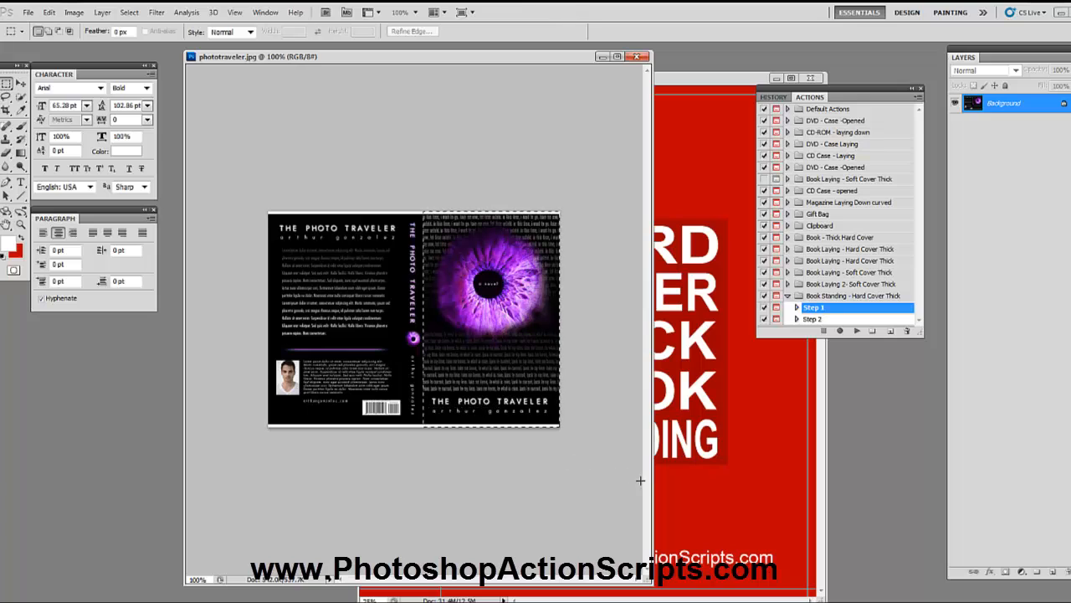
right_click(495, 336)
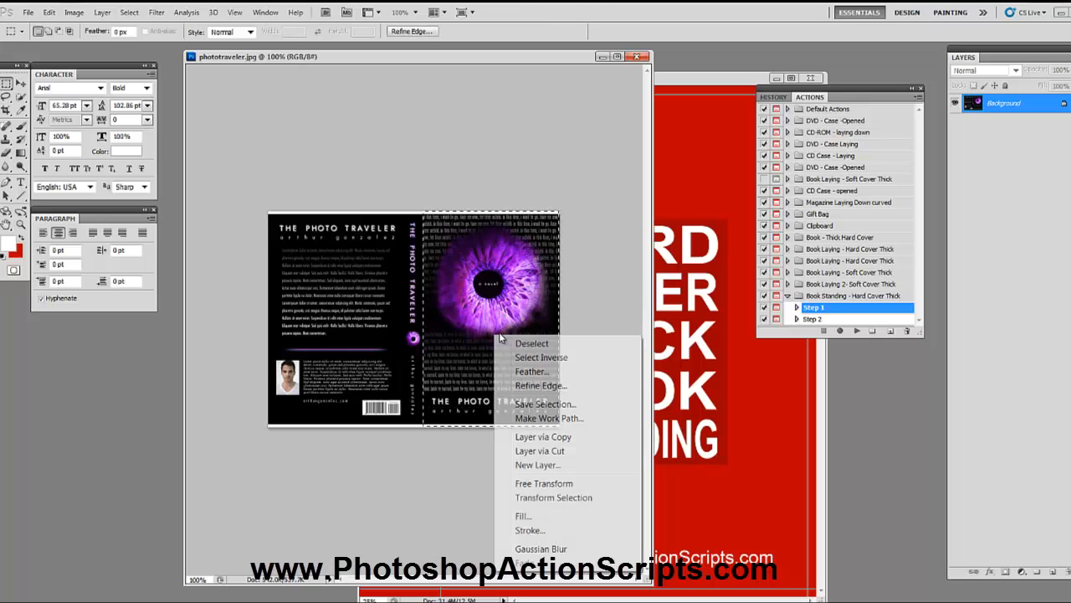
left_click(543, 436)
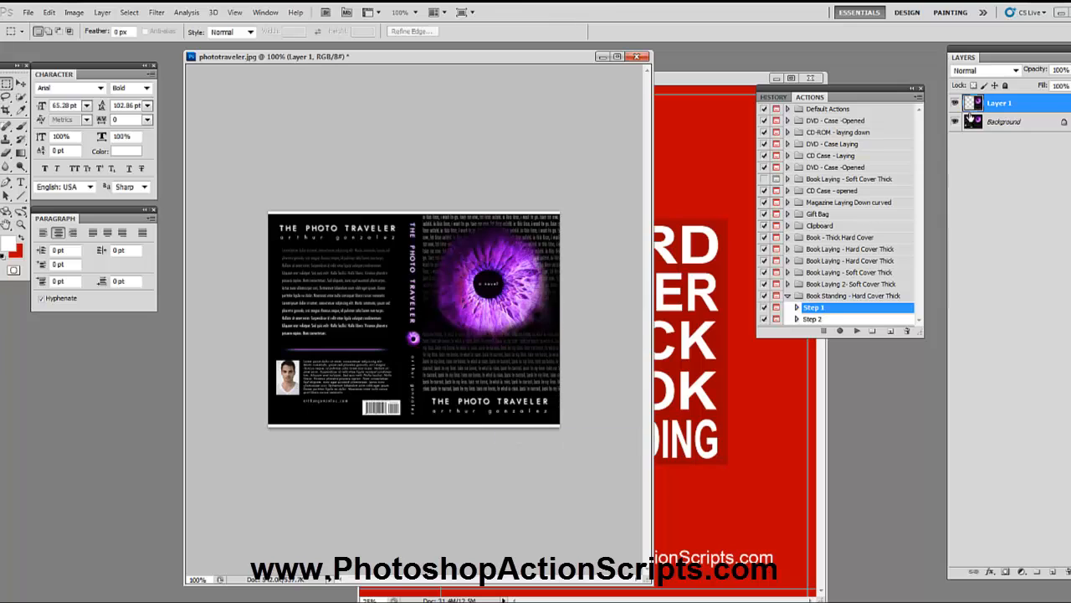
Step: Bring the front cover layer into the template and scale it to about 1100% width and 948% height, filling the front cover area
left_click_drag(954, 122, 672, 224)
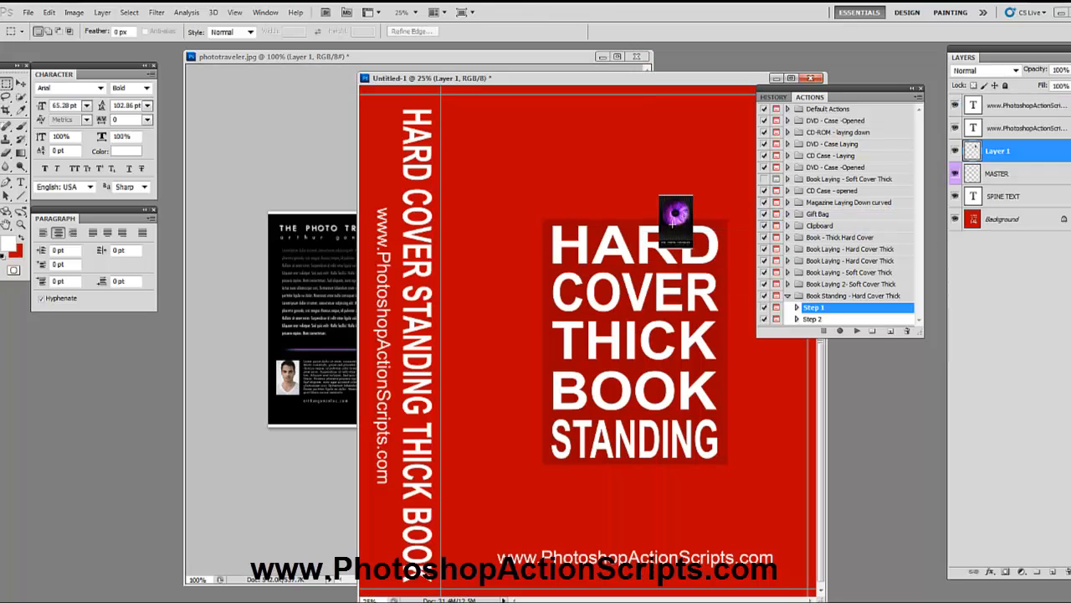
key("ctrl+t")
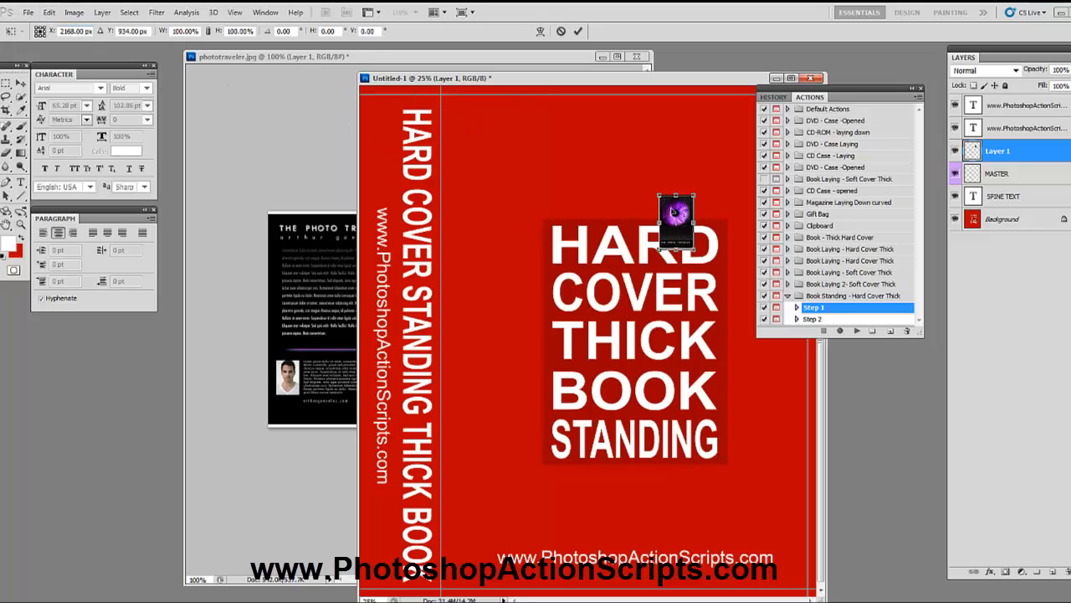
left_click_drag(675, 210, 452, 102)
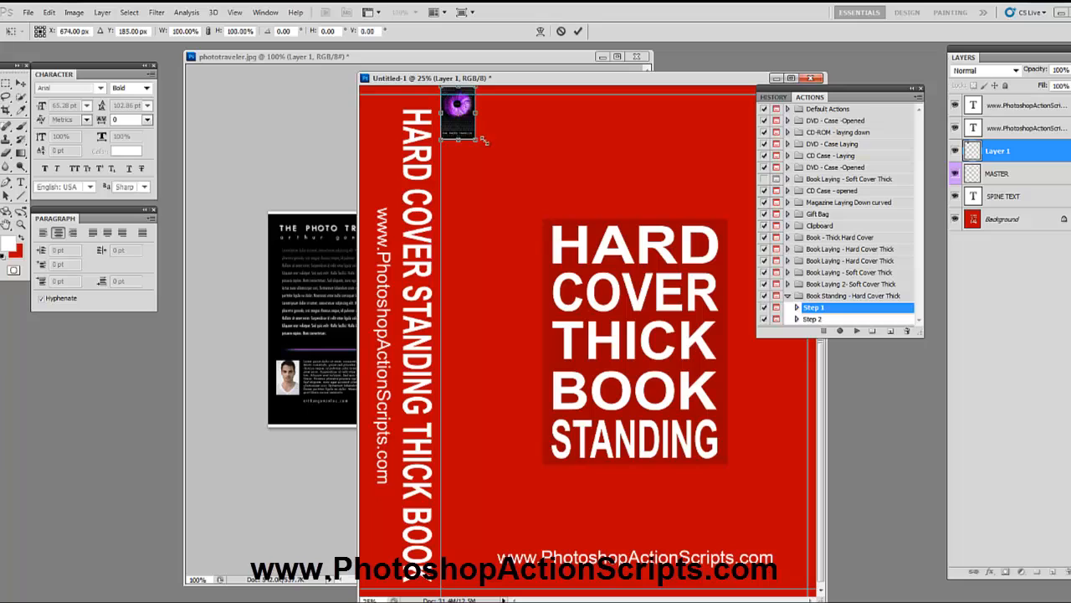
left_click_drag(537, 84, 500, 66)
left_click_drag(793, 588, 816, 601)
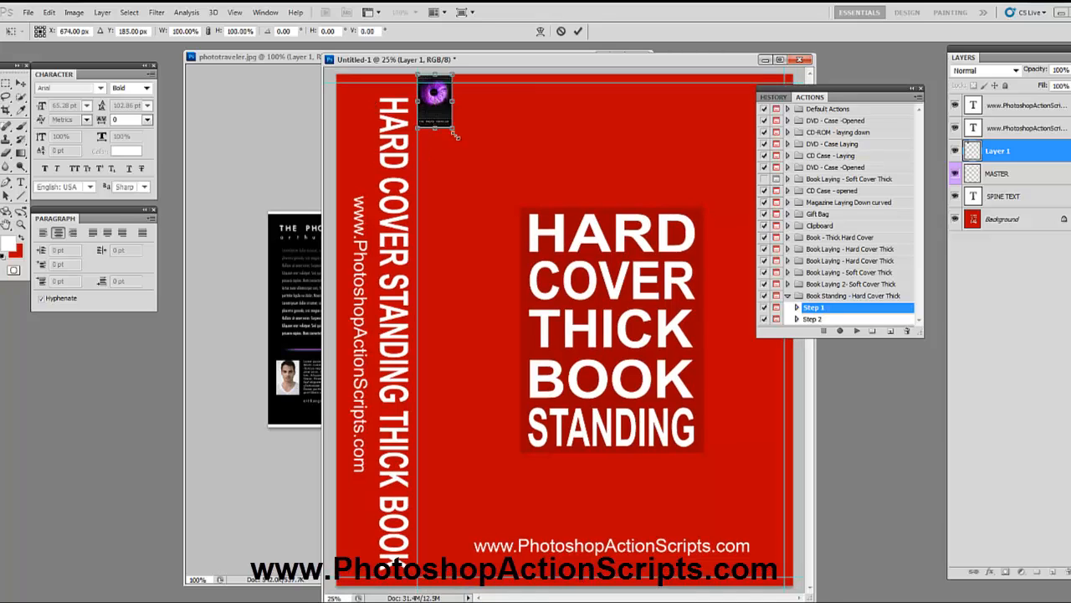
left_click_drag(455, 130, 794, 585)
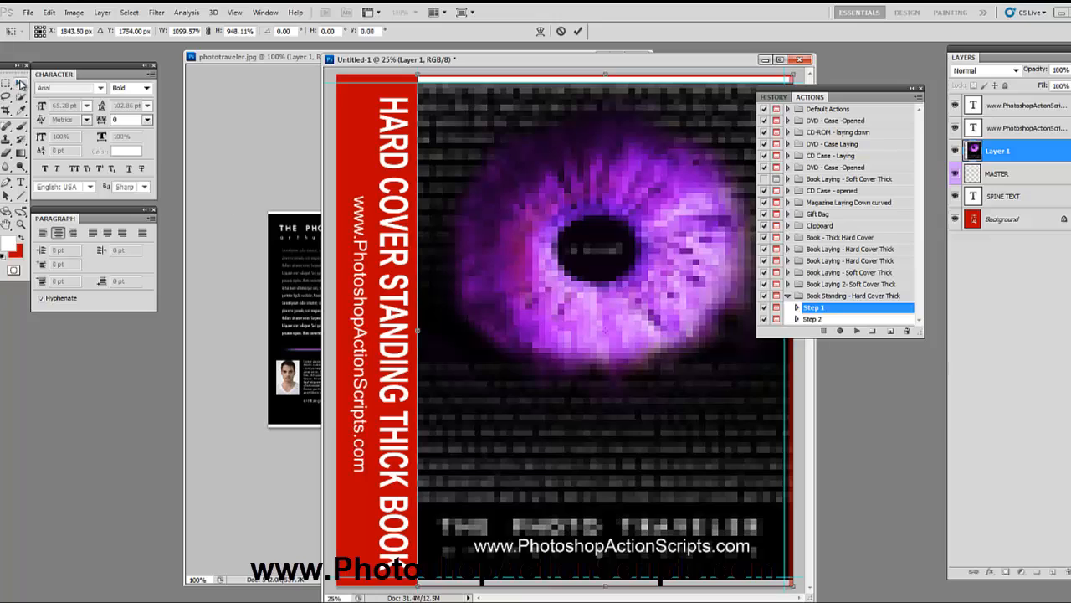
left_click(21, 85)
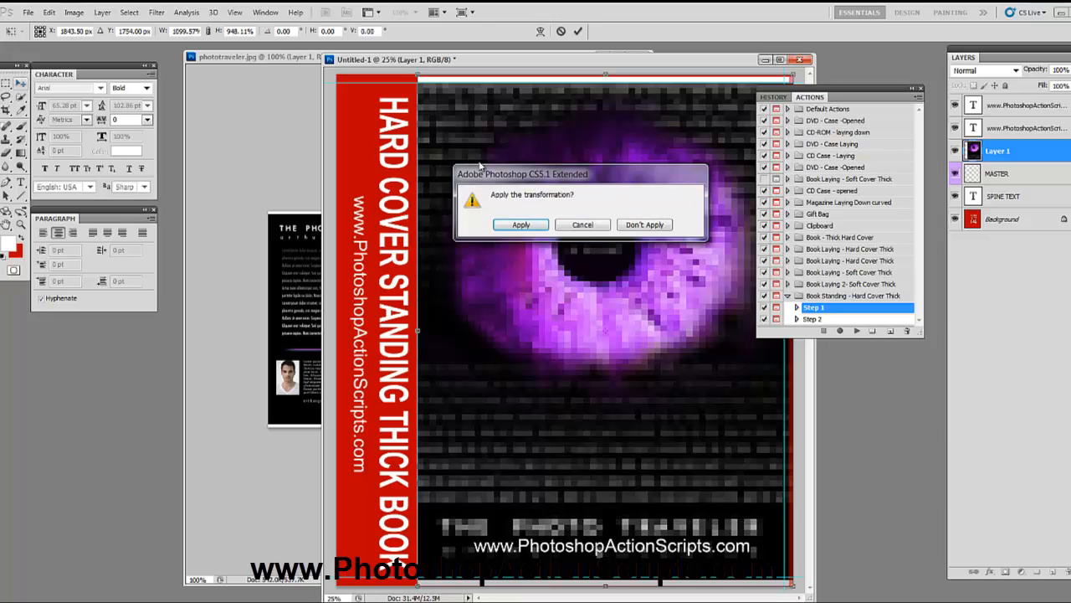
left_click(523, 224)
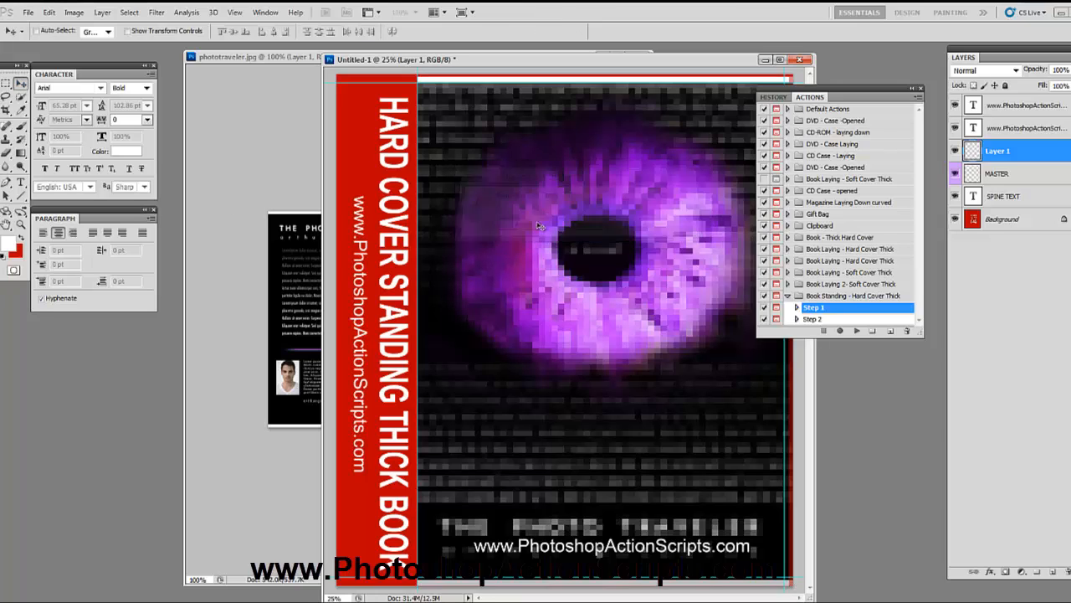
Step: Copy the spine strip from the Background layer of phototraveler.jpg onto a new layer
left_click(268, 167)
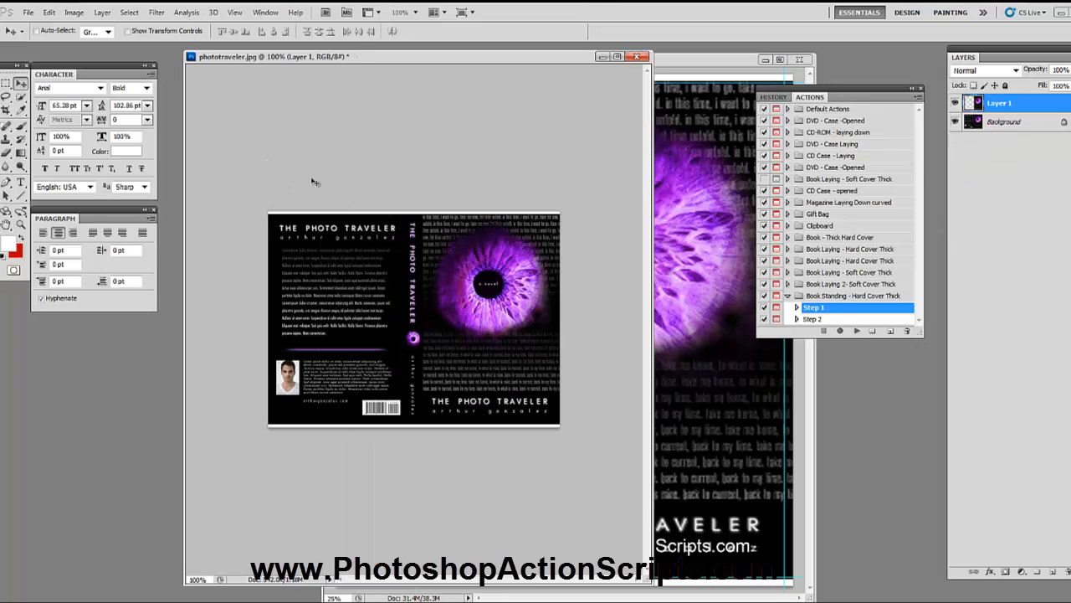
left_click(1009, 123)
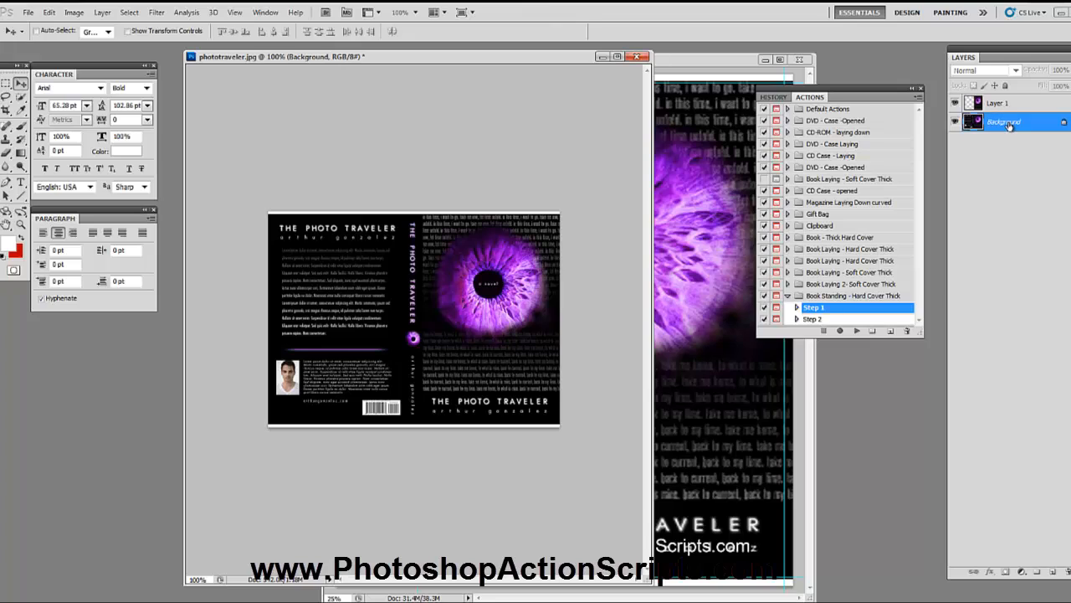
left_click(6, 86)
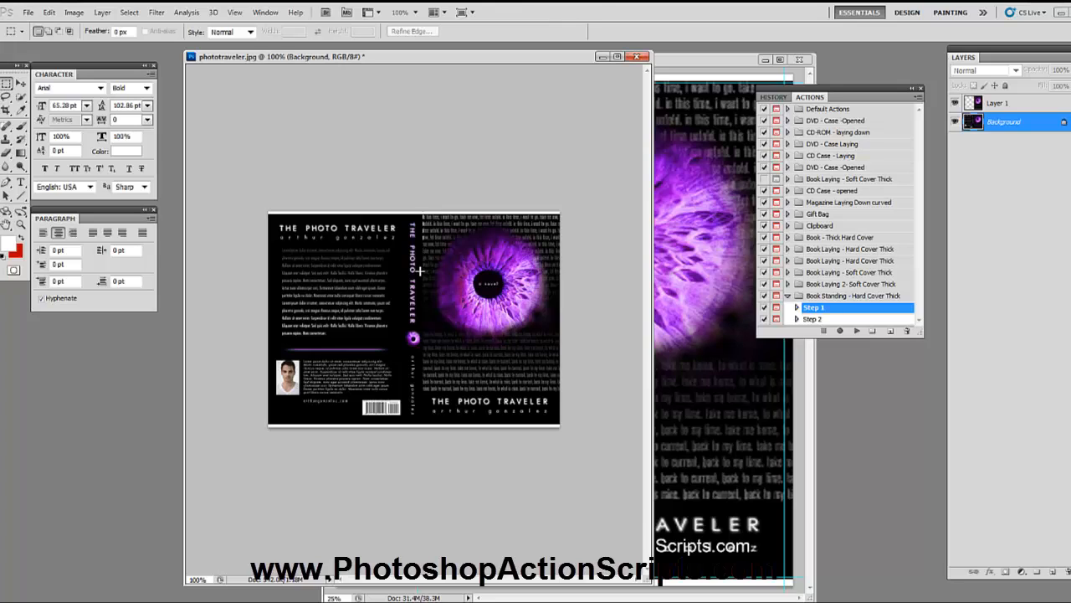
left_click_drag(424, 212, 404, 435)
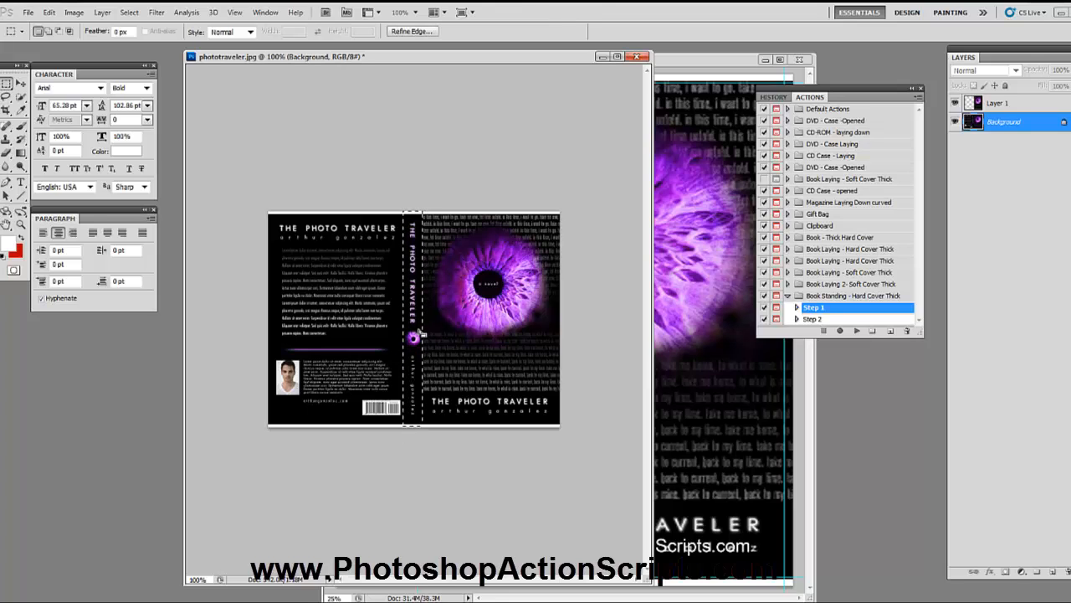
right_click(420, 333)
left_click(465, 430)
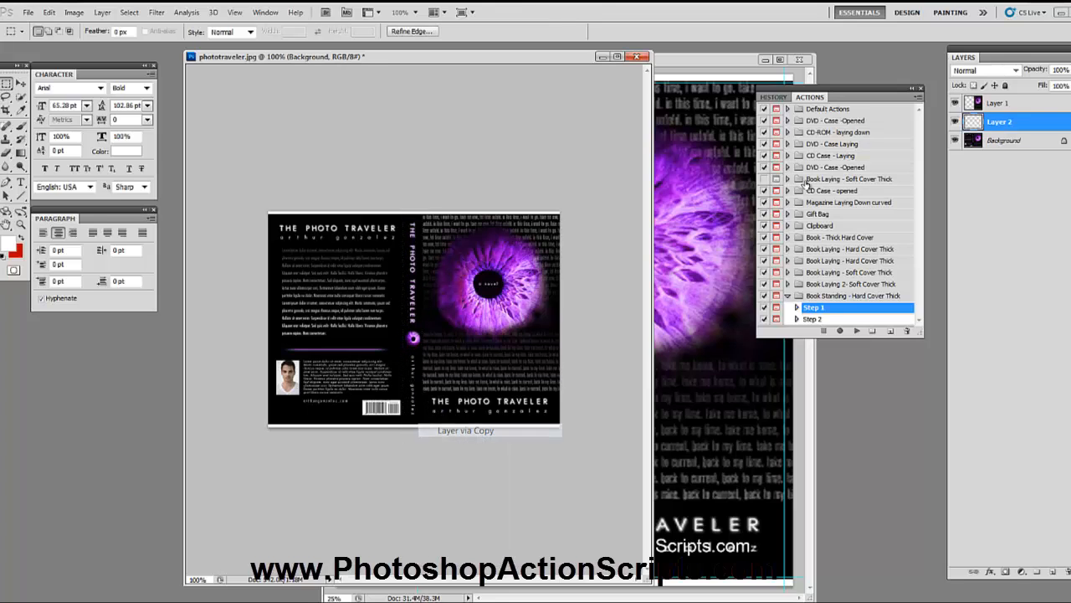
Step: Bring the spine layer into the template and align it with the top-left corner of the template's spine area
left_click_drag(992, 122, 717, 265)
left_click(20, 85)
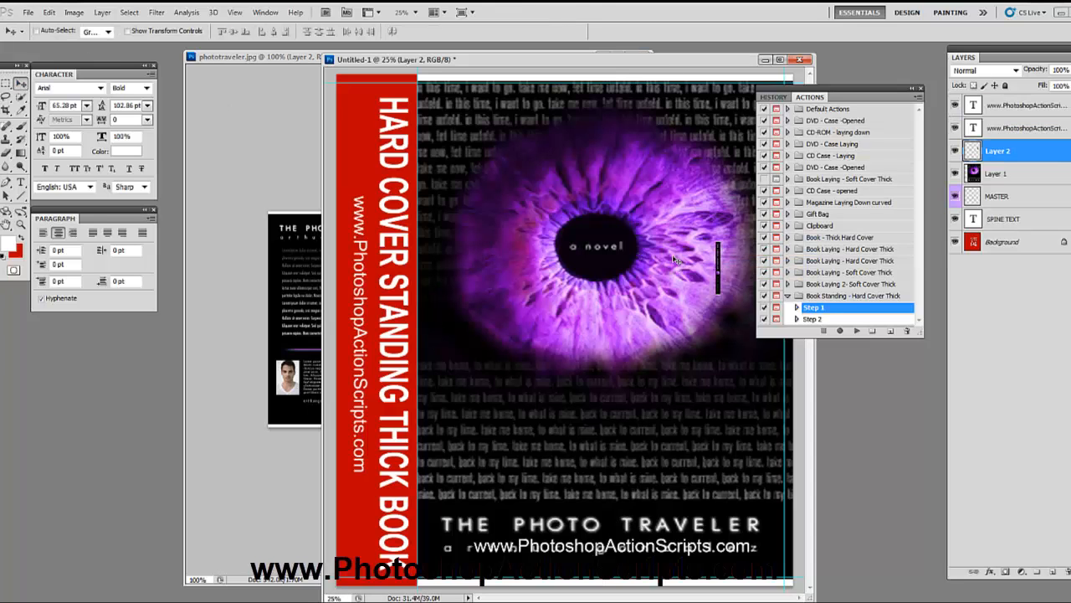
left_click_drag(712, 264, 344, 97)
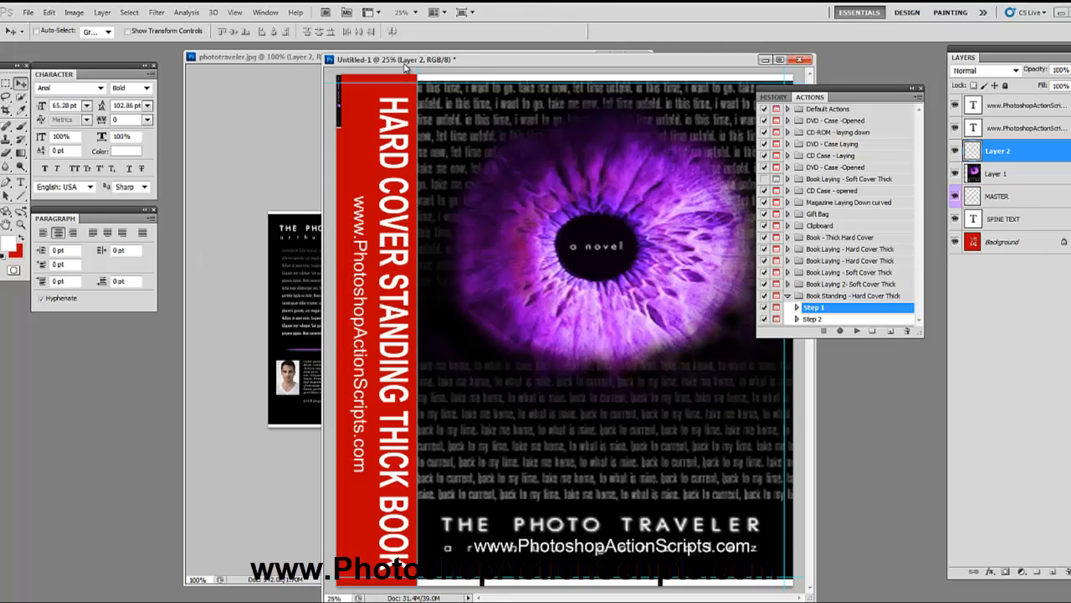
left_click_drag(406, 65, 709, 193)
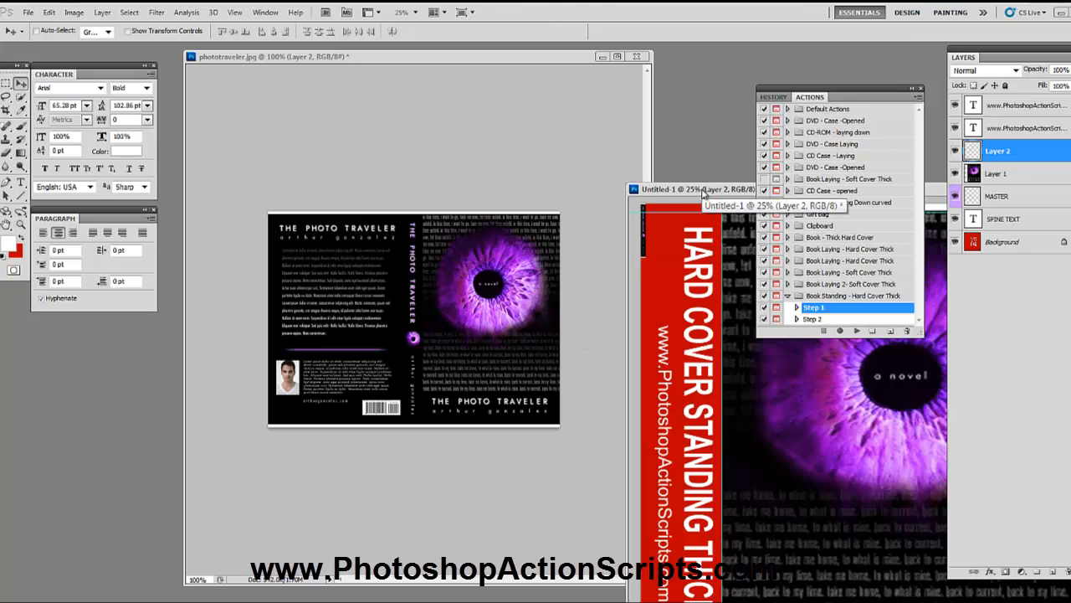
left_click_drag(704, 190, 356, 75)
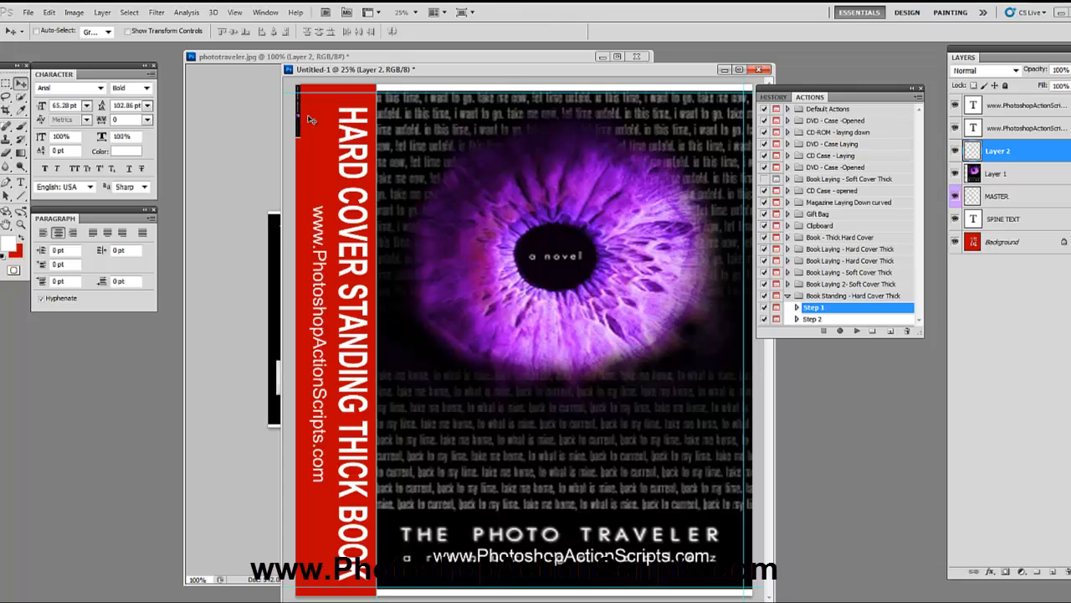
Step: Scale the spine layer to about 1638% width and 948% height to fill the spine area, and move both artwork layers above the website text layers
key("ctrl+t")
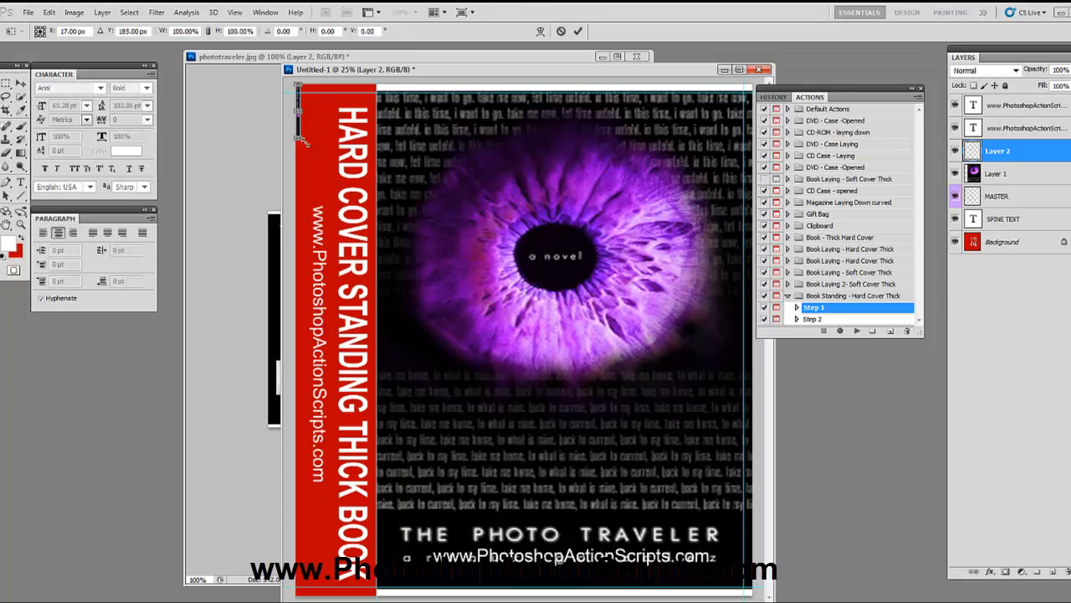
left_click_drag(305, 143, 381, 598)
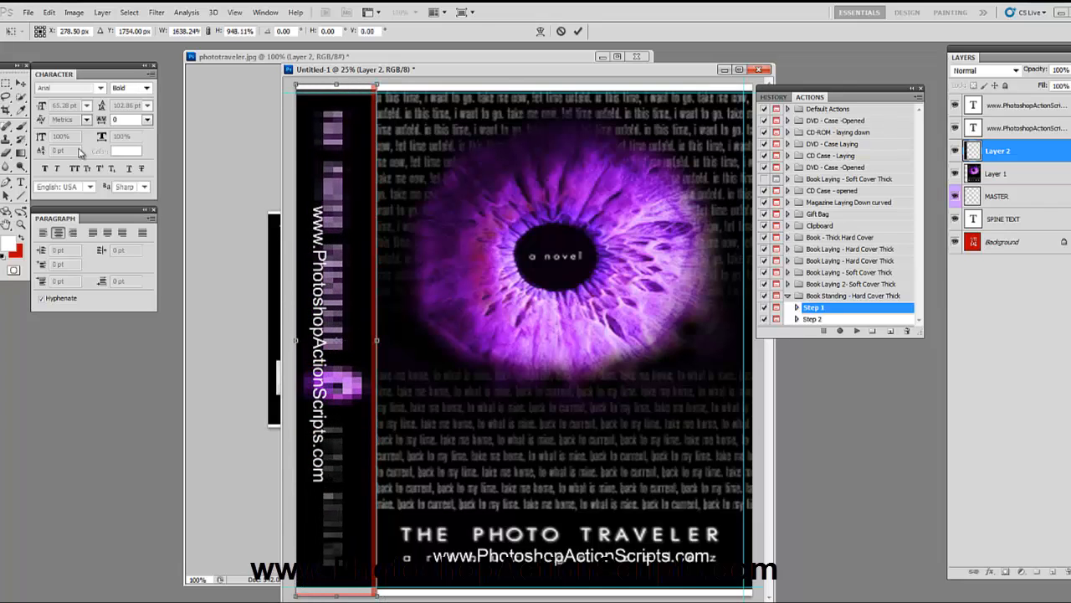
left_click(20, 84)
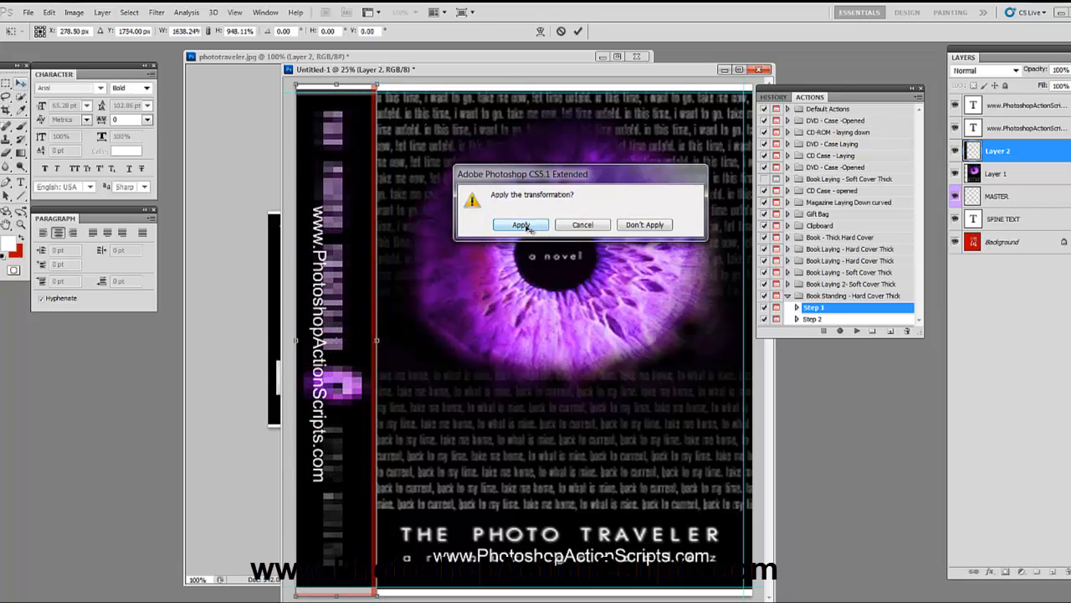
left_click(528, 225)
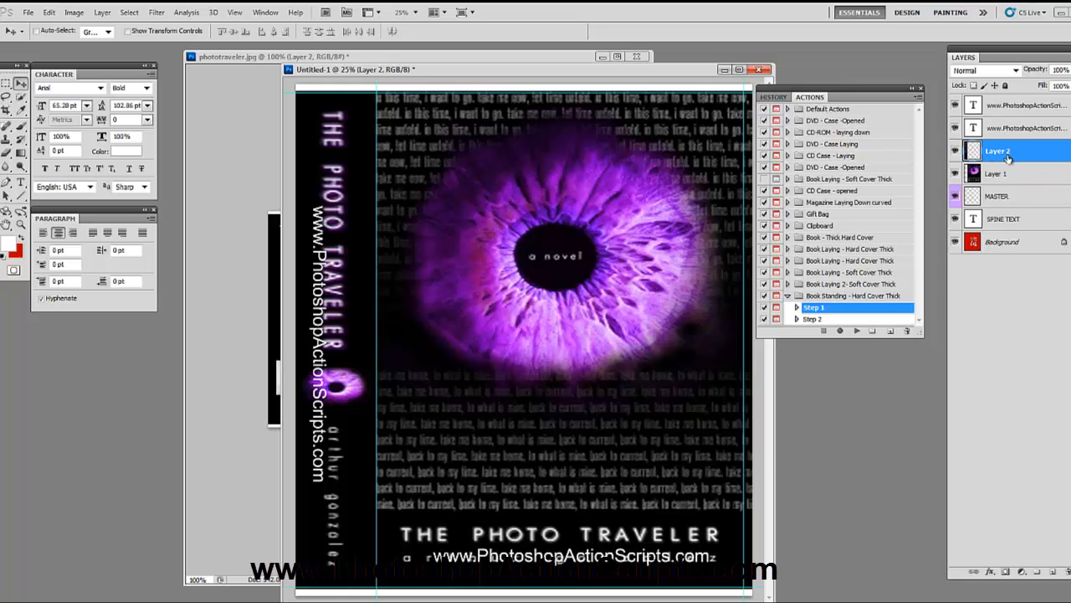
left_click_drag(1009, 158, 1002, 117)
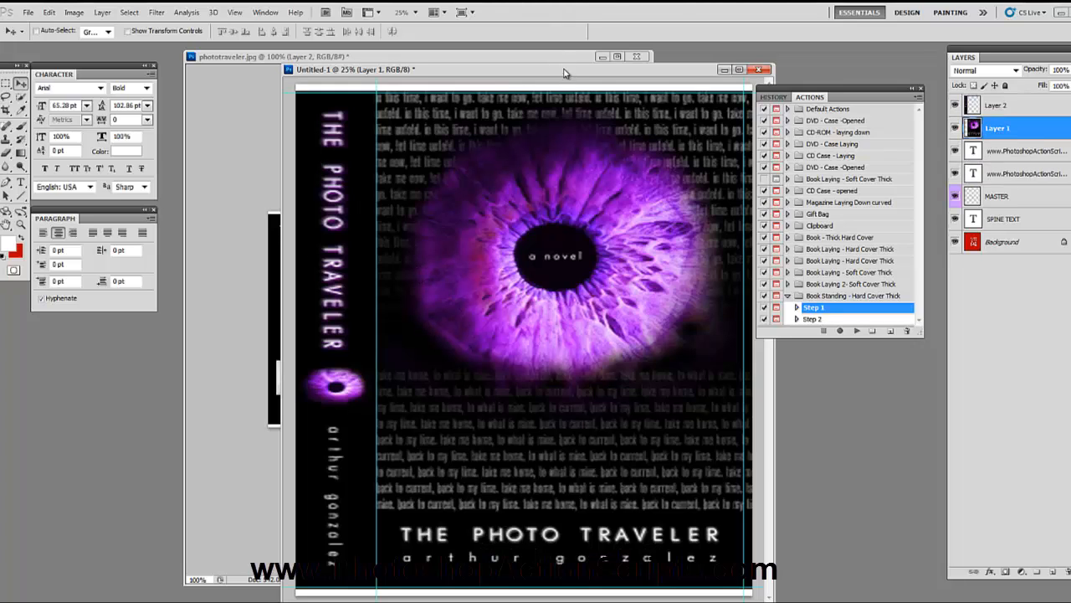
left_click_drag(564, 73, 554, 69)
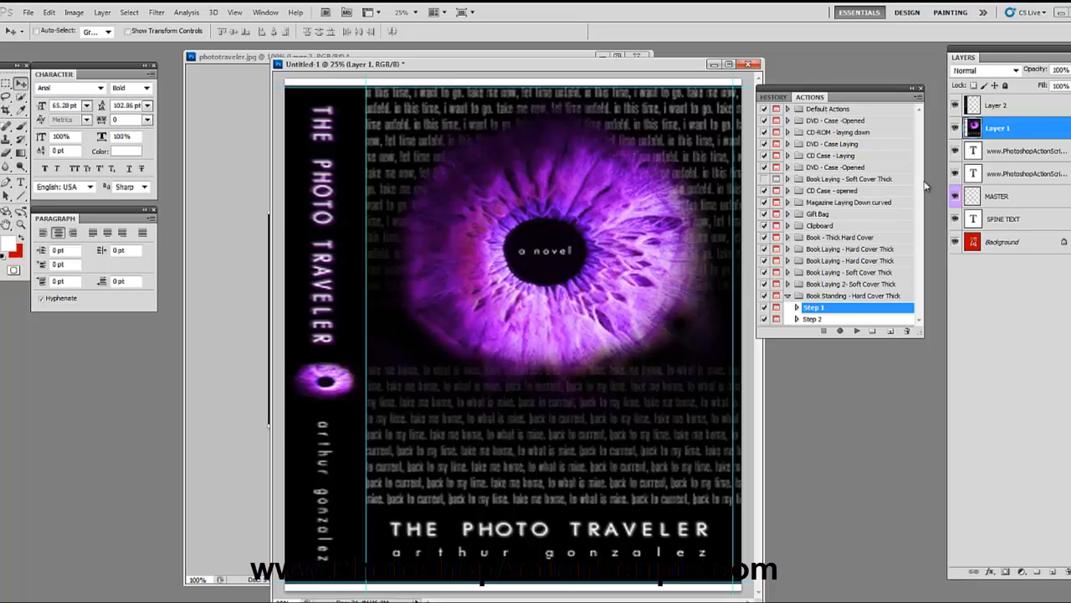
Step: Hide the front cover and spine artwork layers to check the template artwork beneath, and show both layers again
left_click(956, 129)
left_click(955, 105)
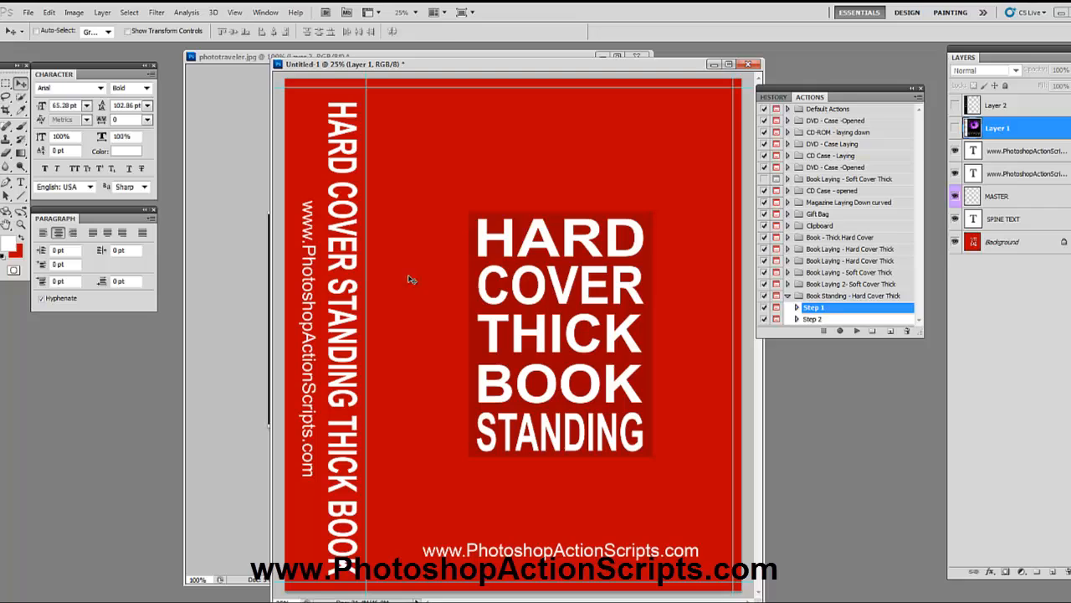
left_click(955, 128)
left_click(955, 105)
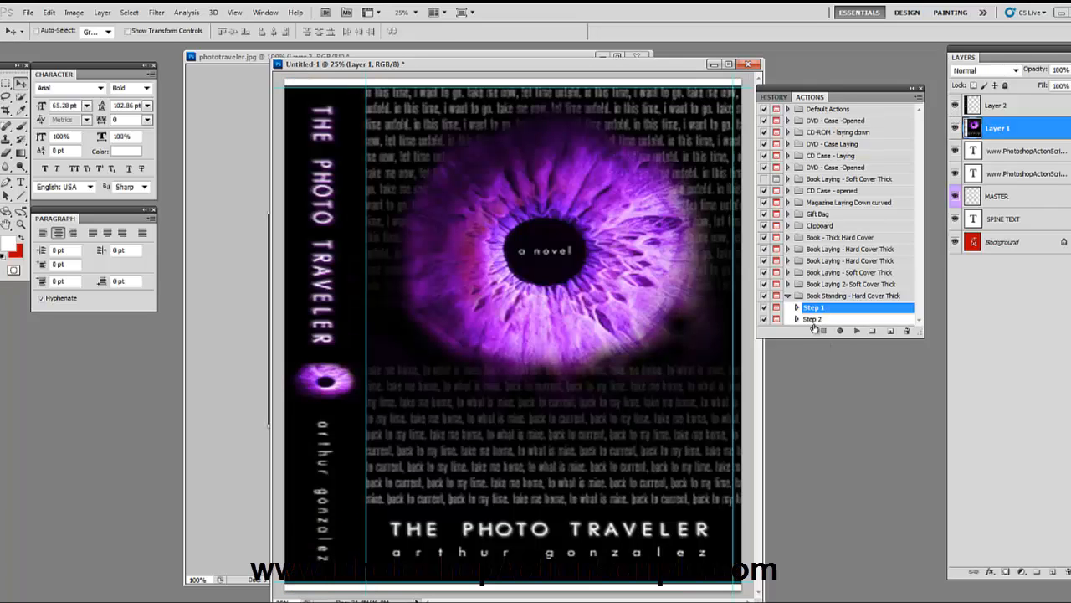
Step: Run the Step 2 action of the Book Standing - Hard Cover Thick set to completion and dismiss its closing message
left_click(813, 321)
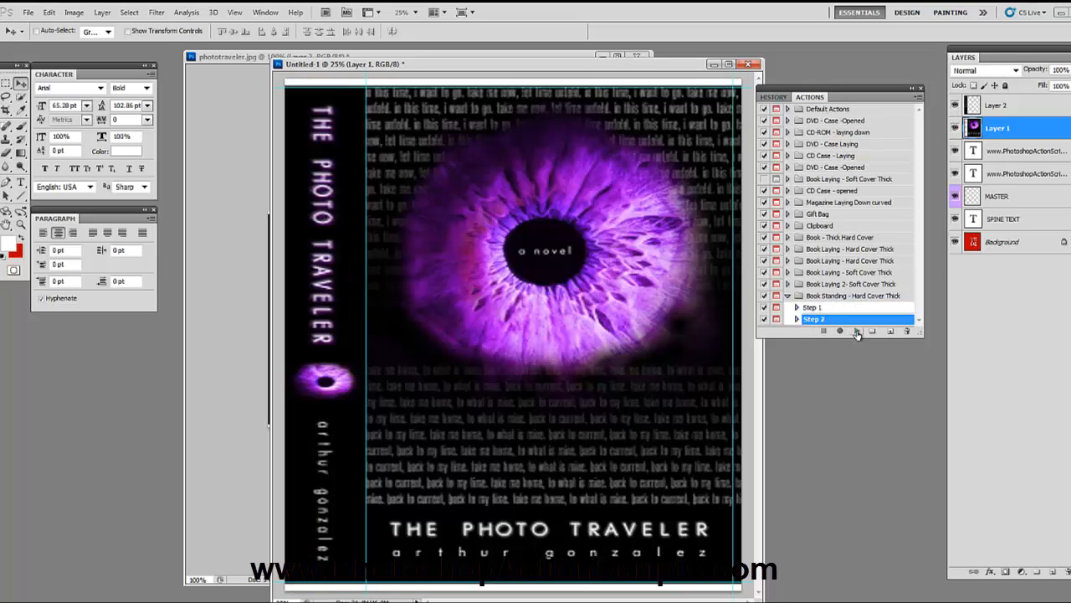
left_click(858, 331)
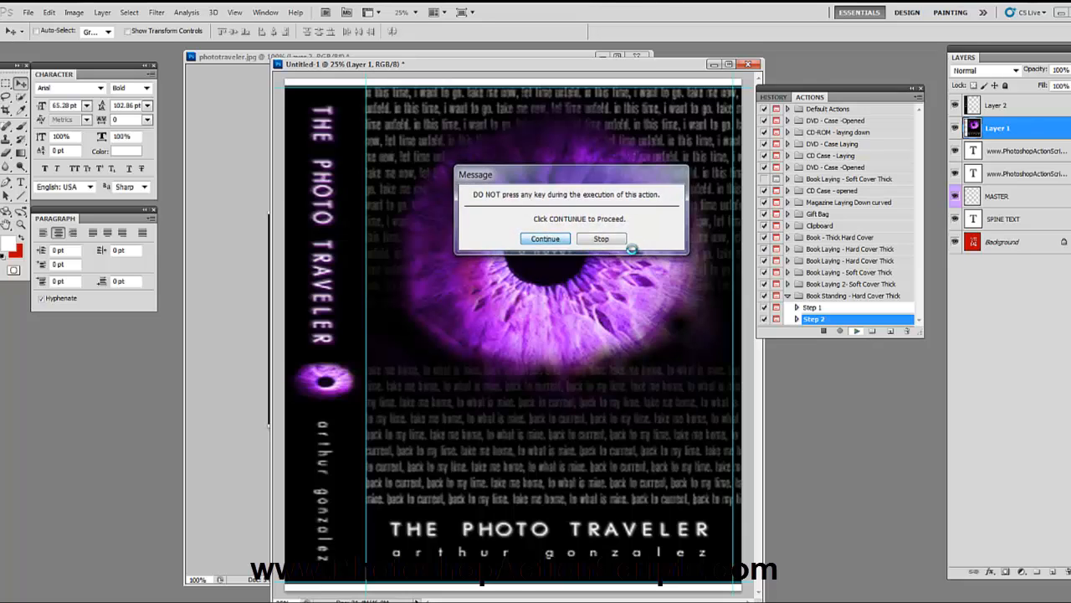
key("Return")
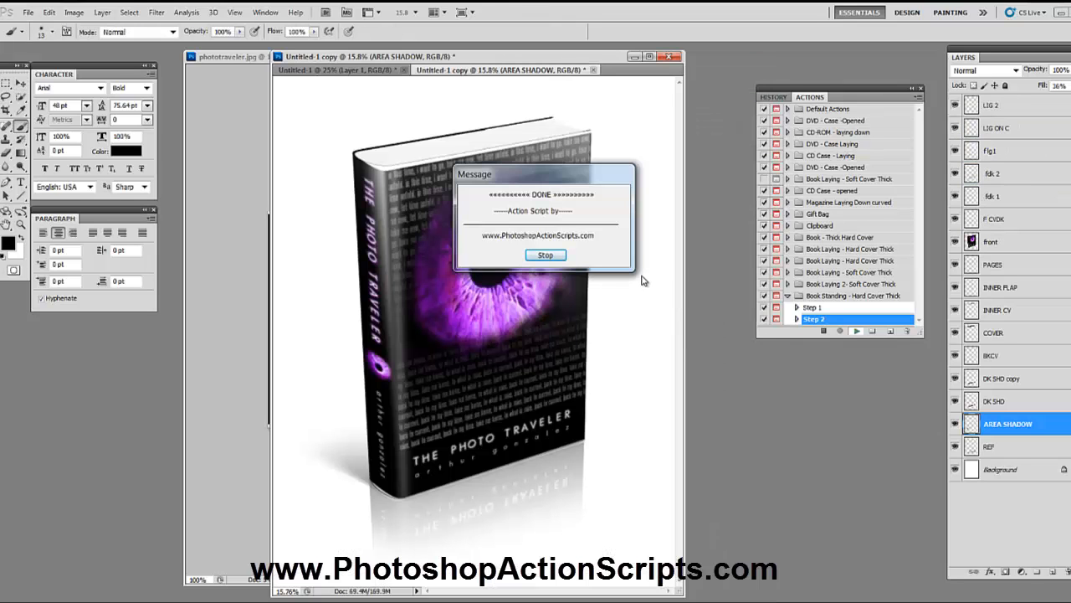
left_click(546, 255)
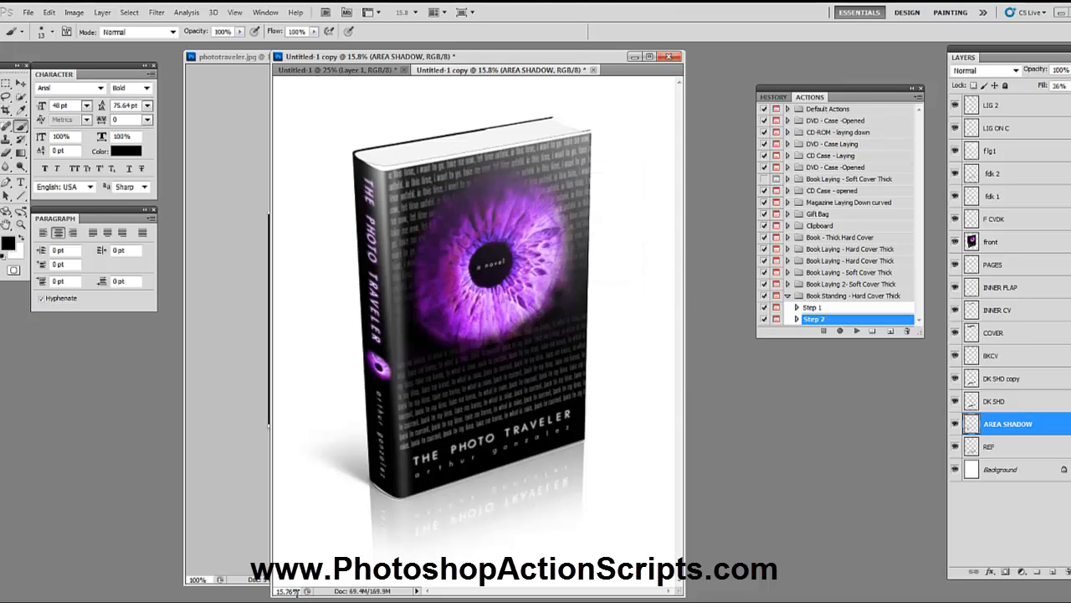